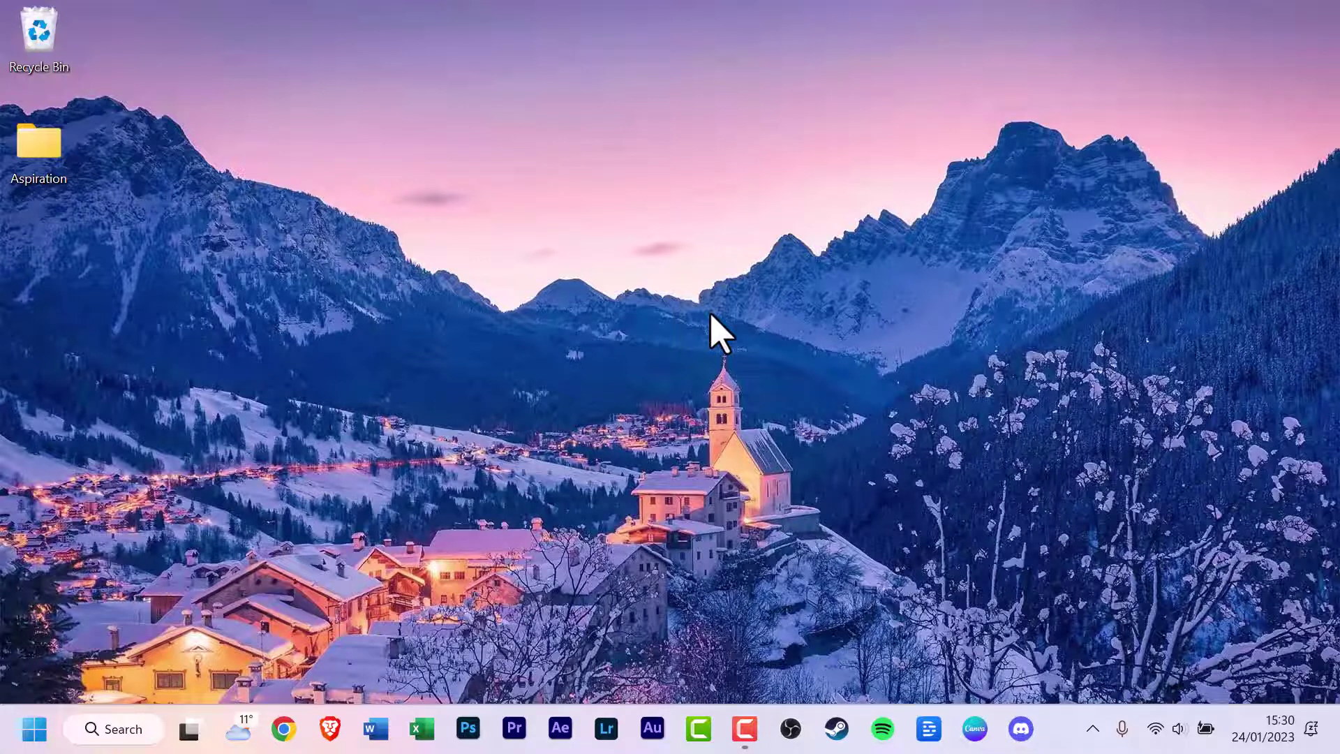
# Step: Open Desktop icon settings via Start > Settings > Personalisation > Themes, then dismiss it and close Settings
pyautogui.click(37, 733)
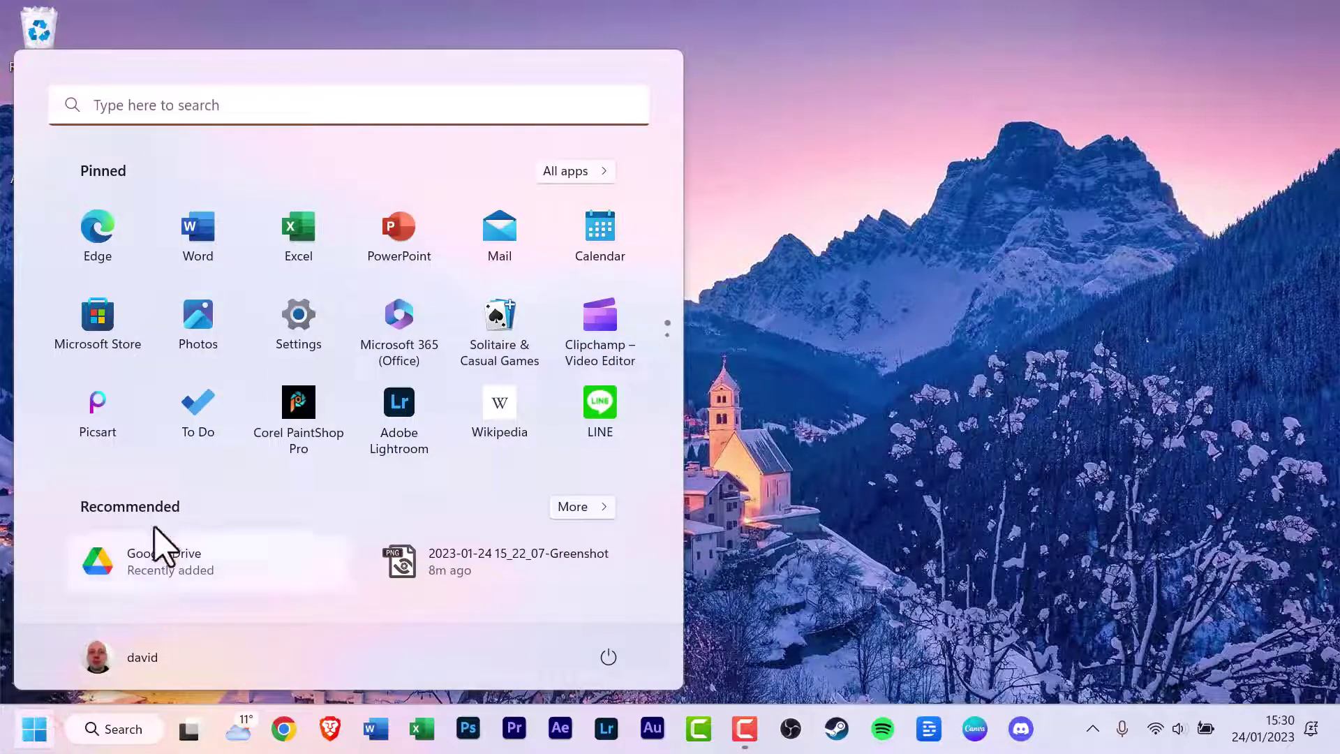
pyautogui.click(327, 323)
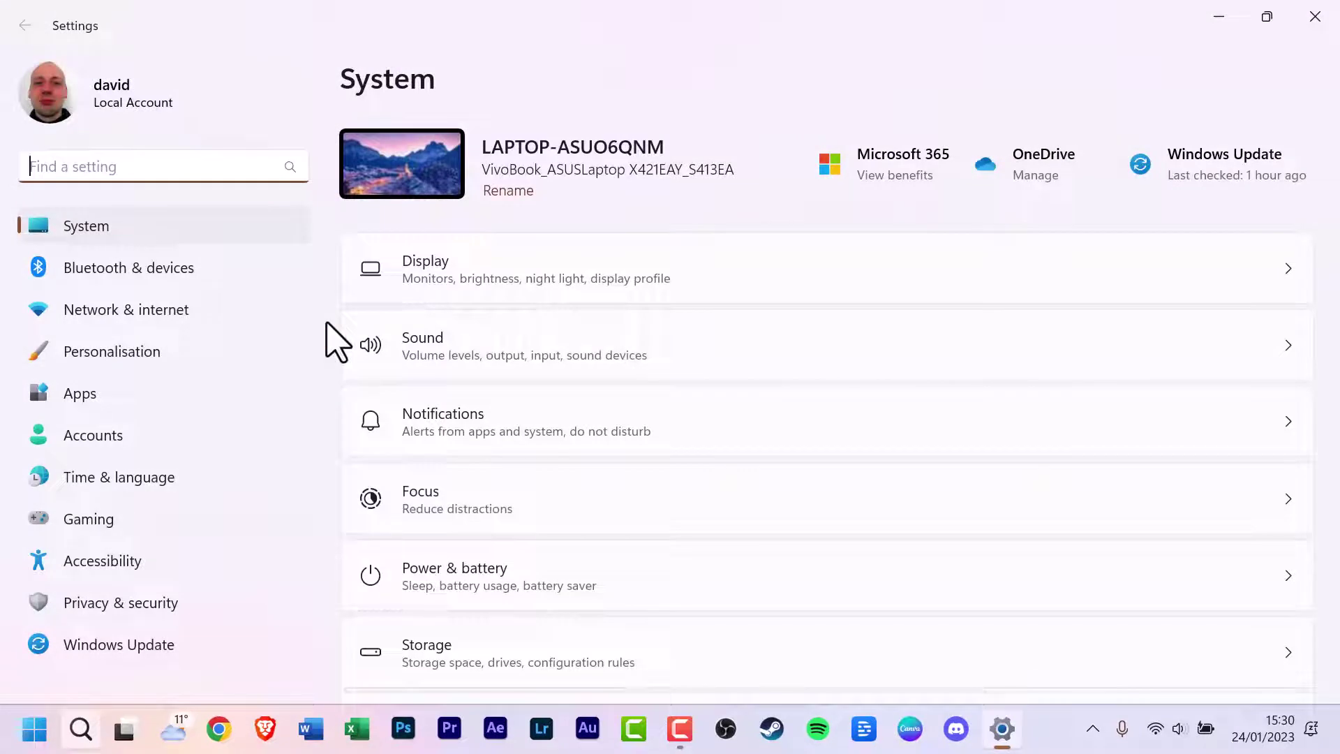
pyautogui.click(139, 363)
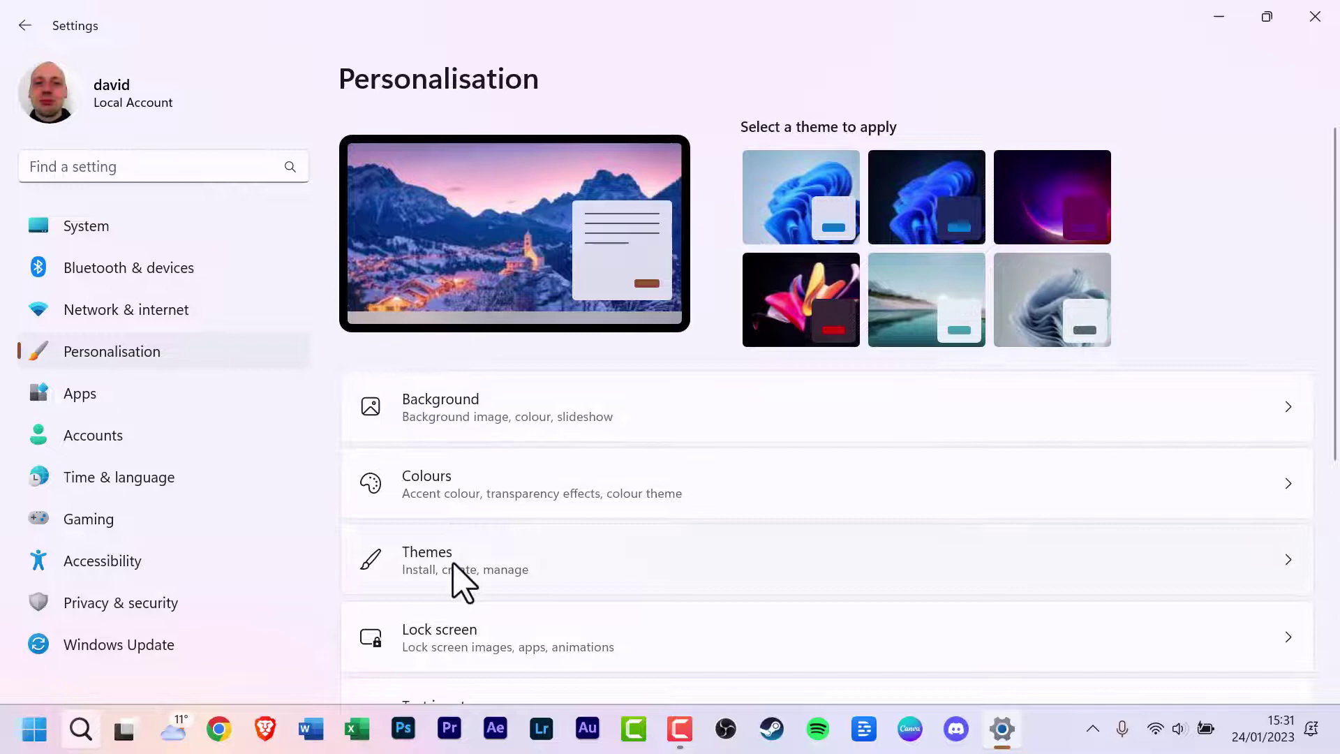
pyautogui.click(538, 561)
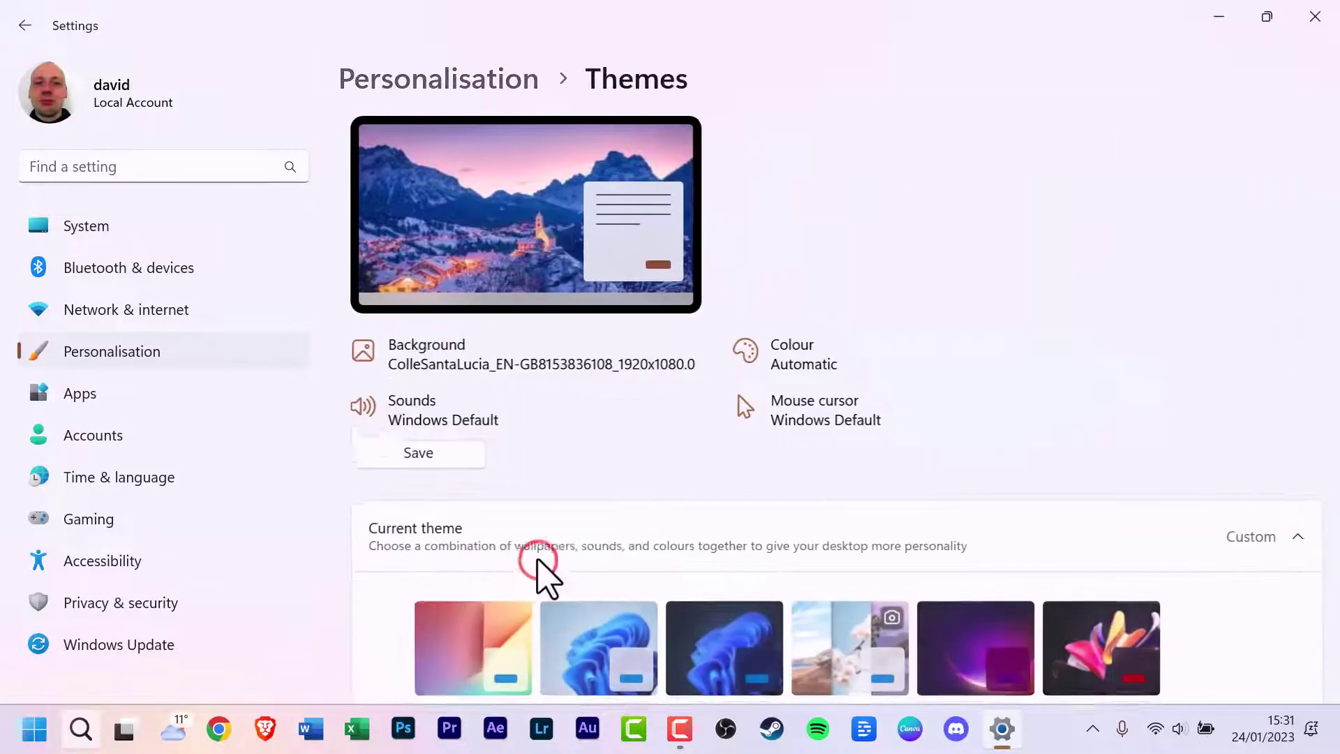
pyautogui.moveTo(1333, 370); pyautogui.dragTo(1336, 671)
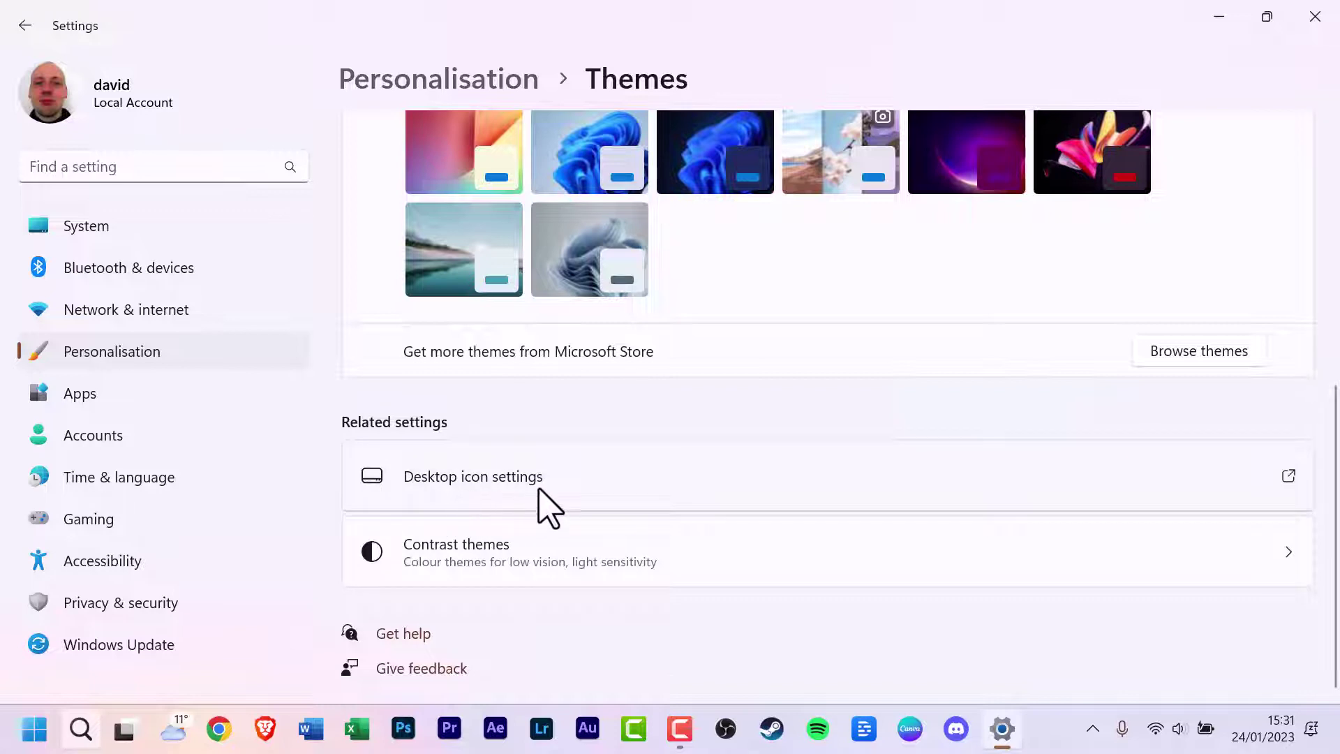
pyautogui.click(796, 489)
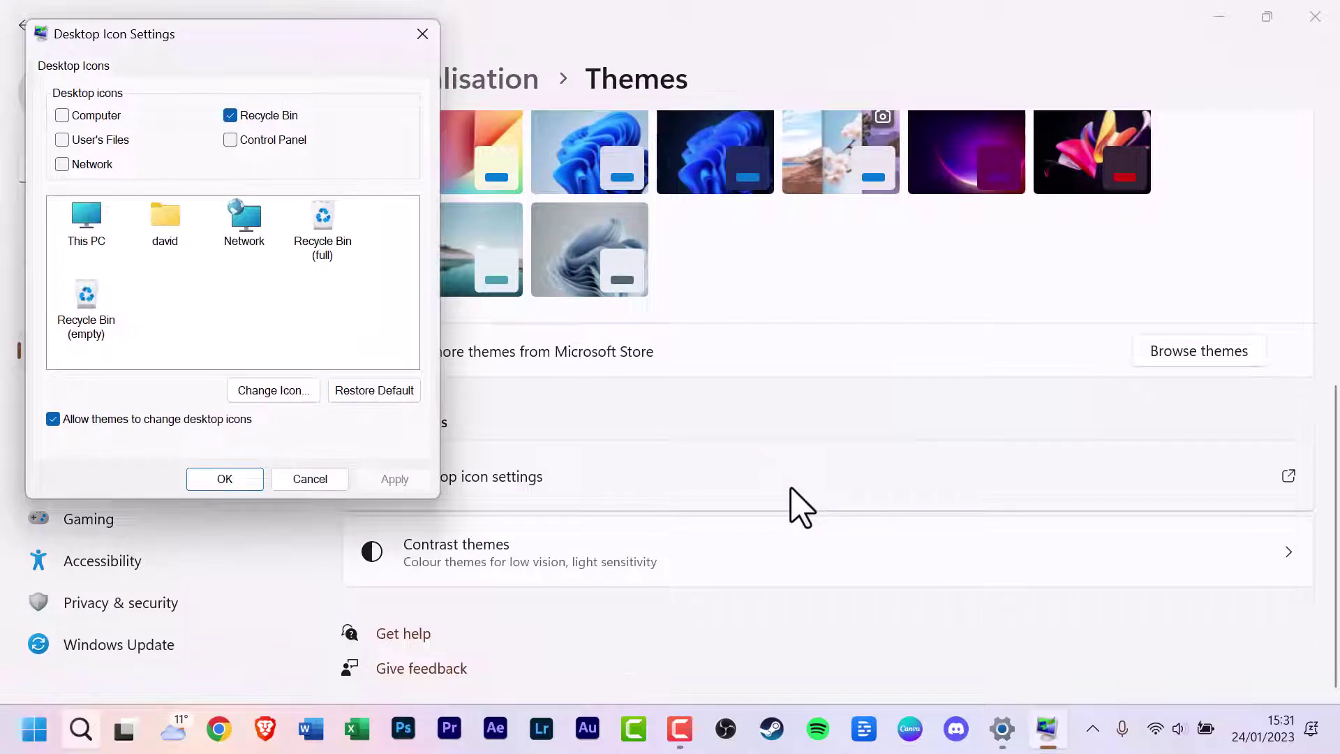
pyautogui.click(308, 479)
pyautogui.click(1317, 14)
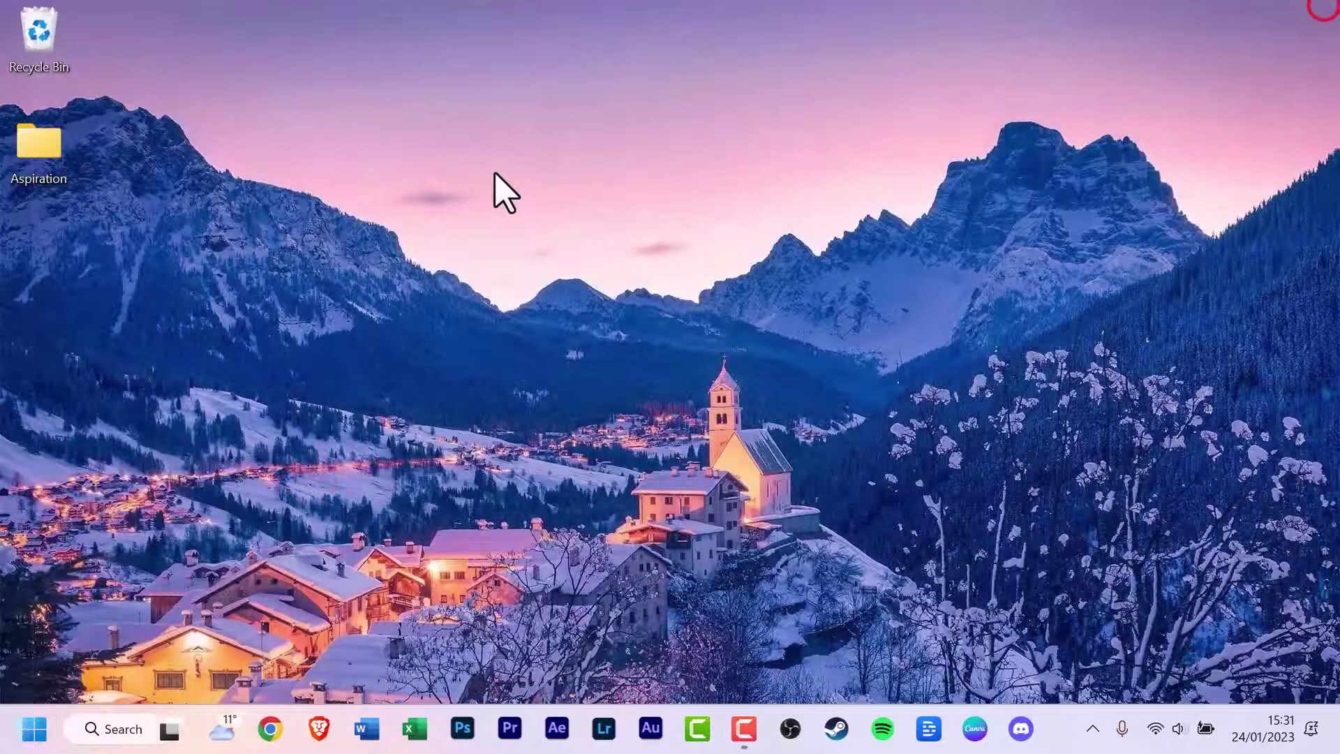
# Step: Reopen Desktop icon settings from the desktop's Personalise menu through the Themes page
pyautogui.rightClick(535, 171)
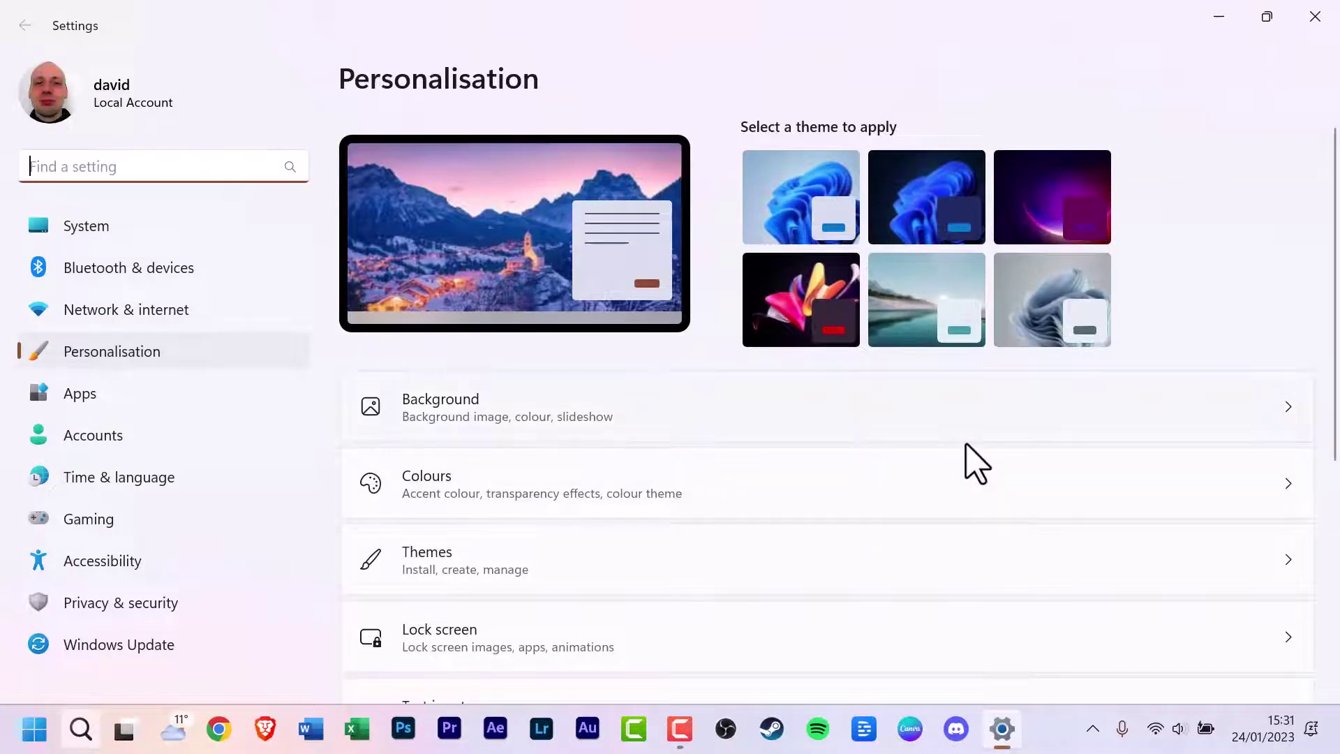
pyautogui.scroll(-3, 994, 448)
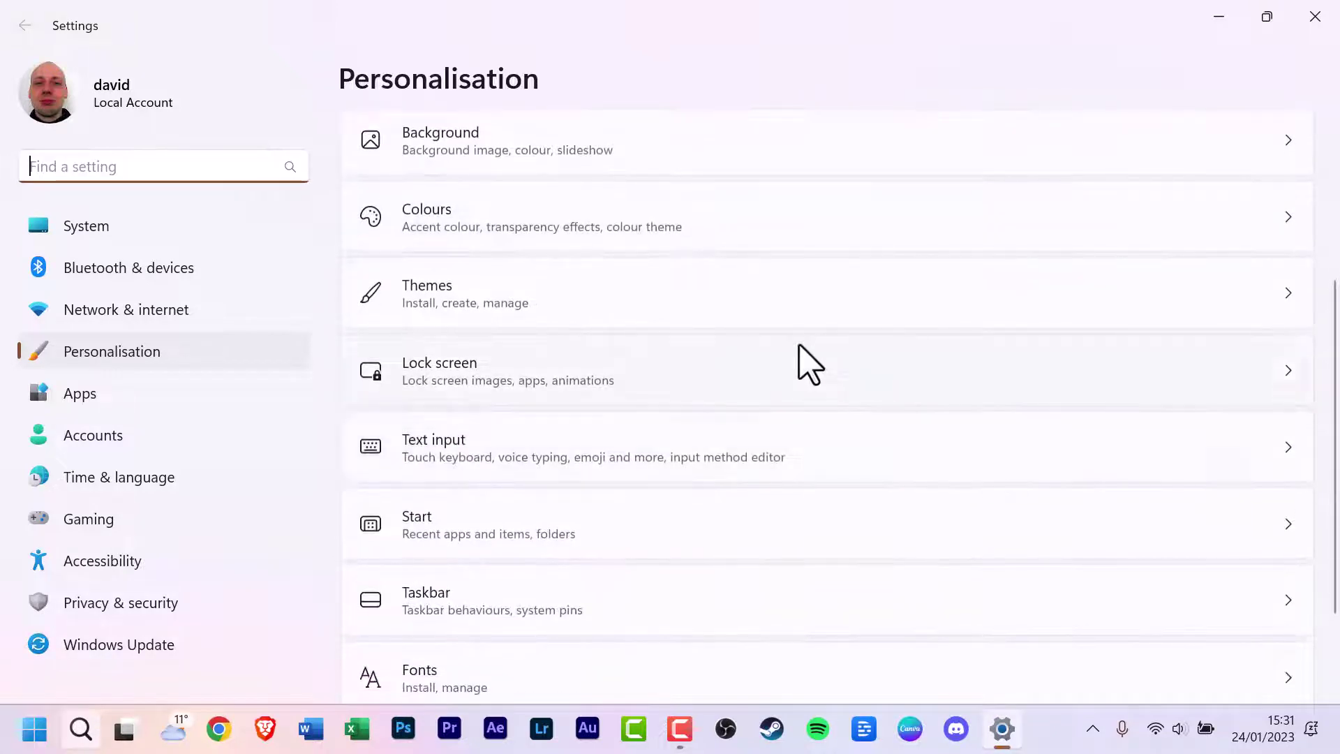
pyautogui.click(697, 292)
pyautogui.scroll(-5, 1093, 346)
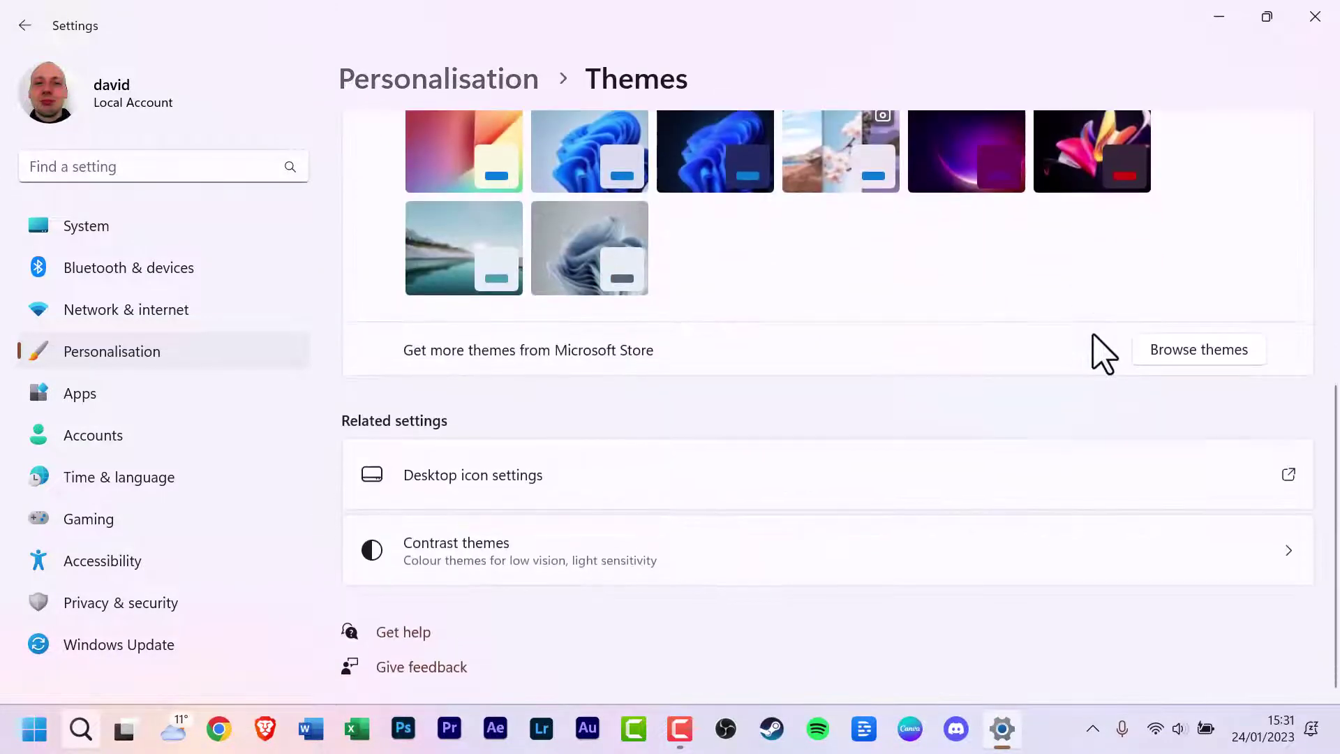
pyautogui.click(636, 476)
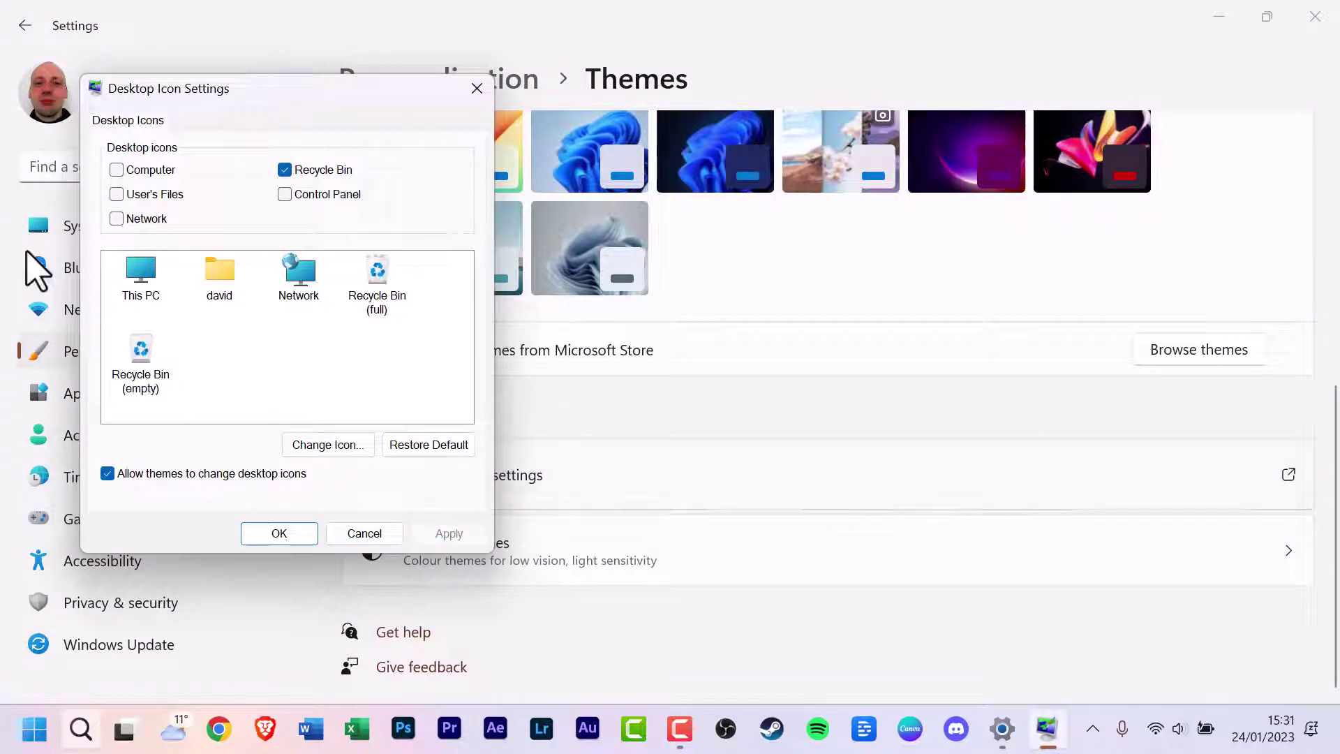
# Step: Tick the Computer and Network desktop icons, then apply and confirm with OK
pyautogui.moveTo(176, 88); pyautogui.dragTo(446, 111)
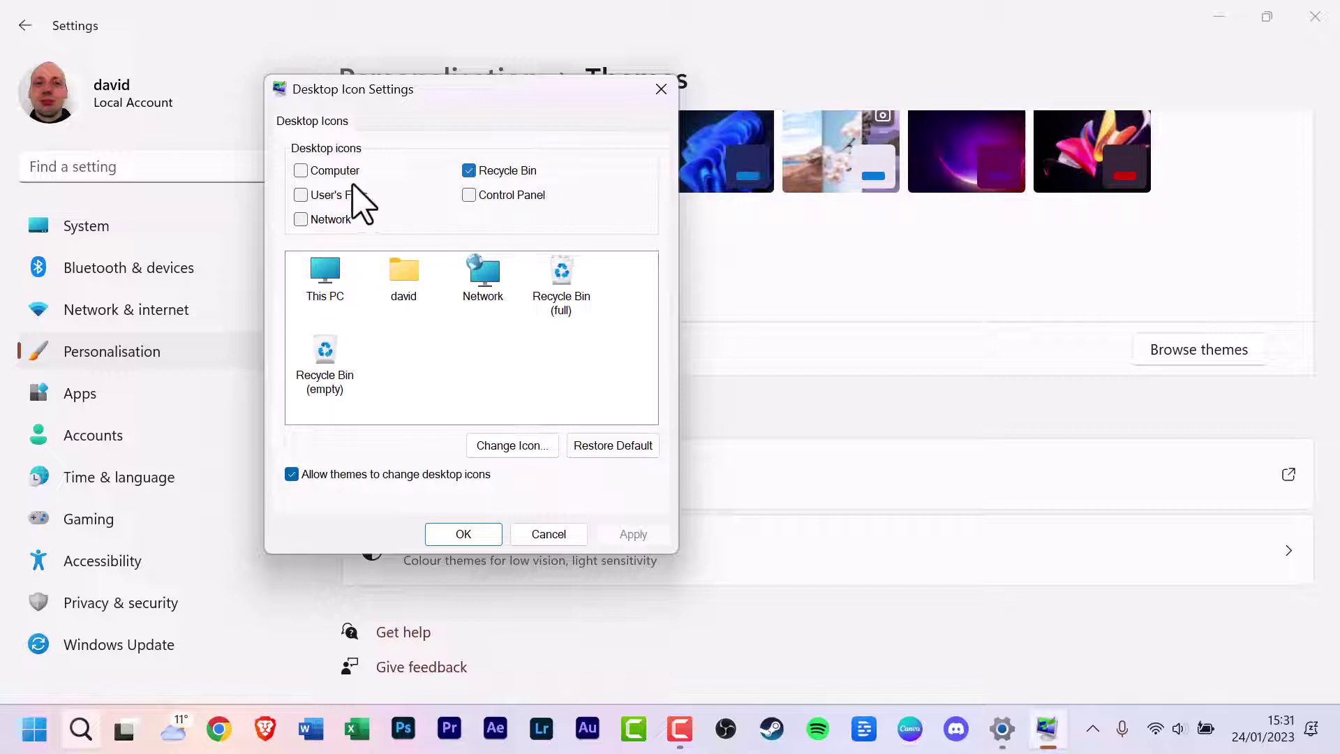
pyautogui.click(300, 170)
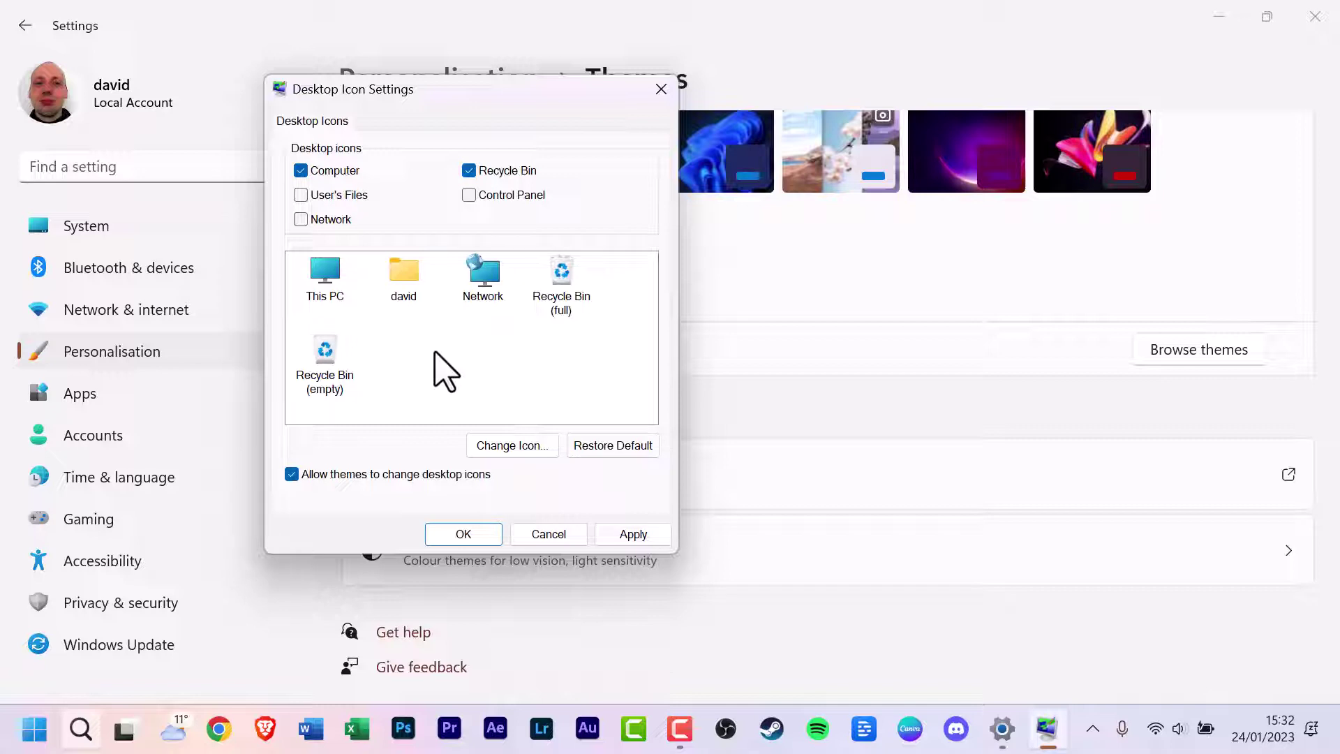
pyautogui.click(301, 220)
pyautogui.click(647, 538)
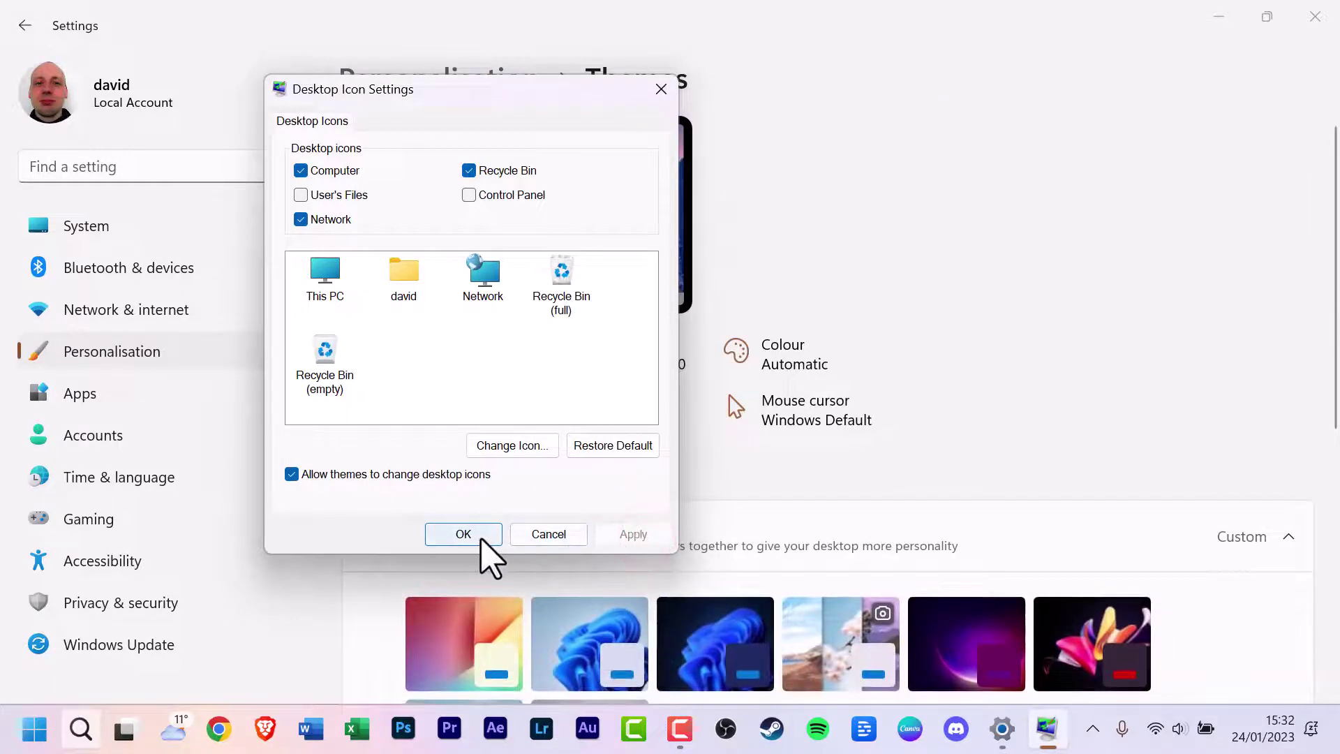
pyautogui.click(481, 538)
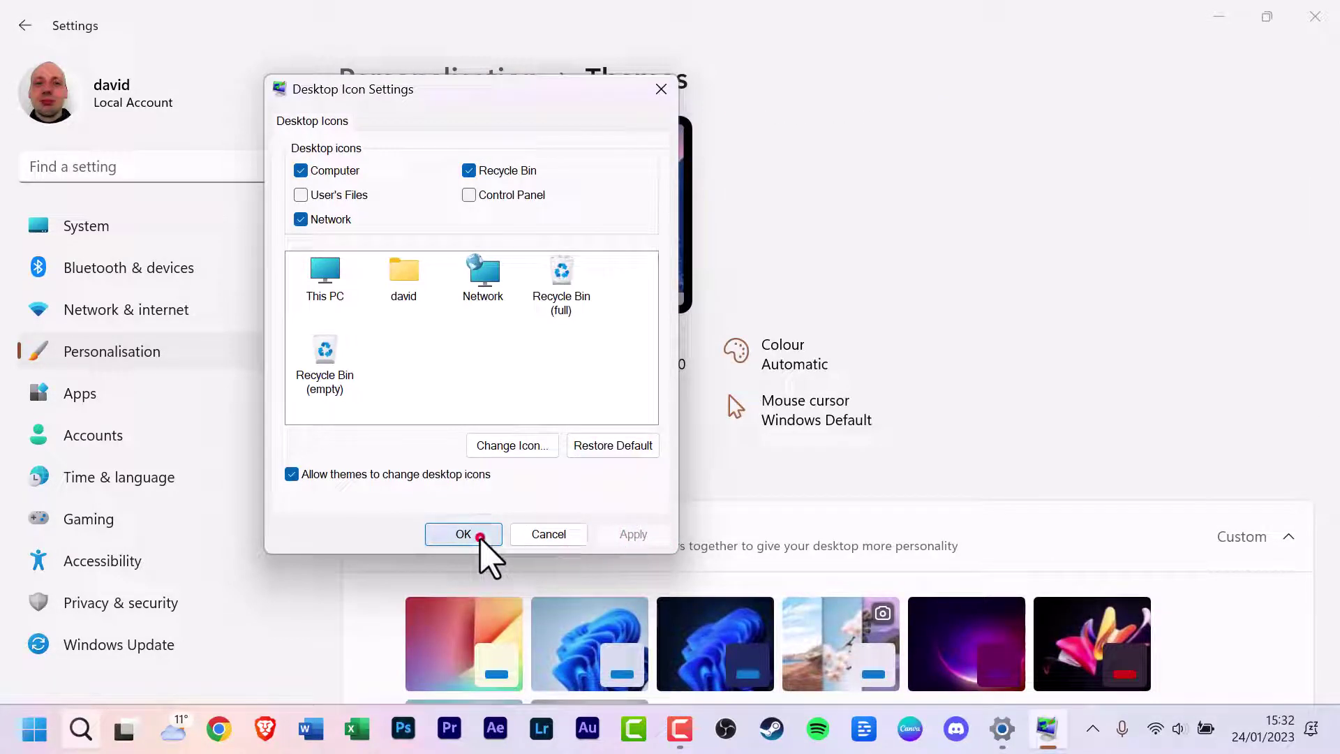
# Step: Close Settings and refresh the desktop so Network, This PC and Recycle Bin appear
pyautogui.click(1315, 17)
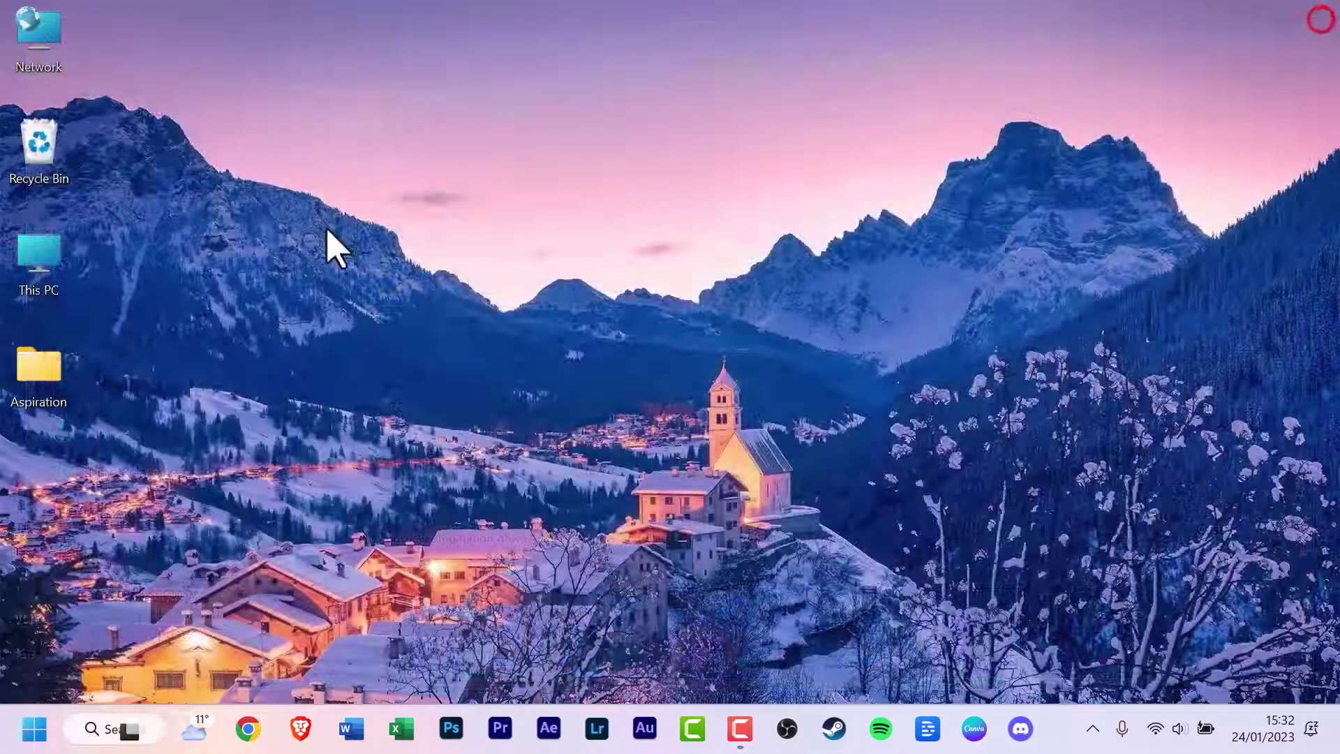
pyautogui.rightClick(320, 79)
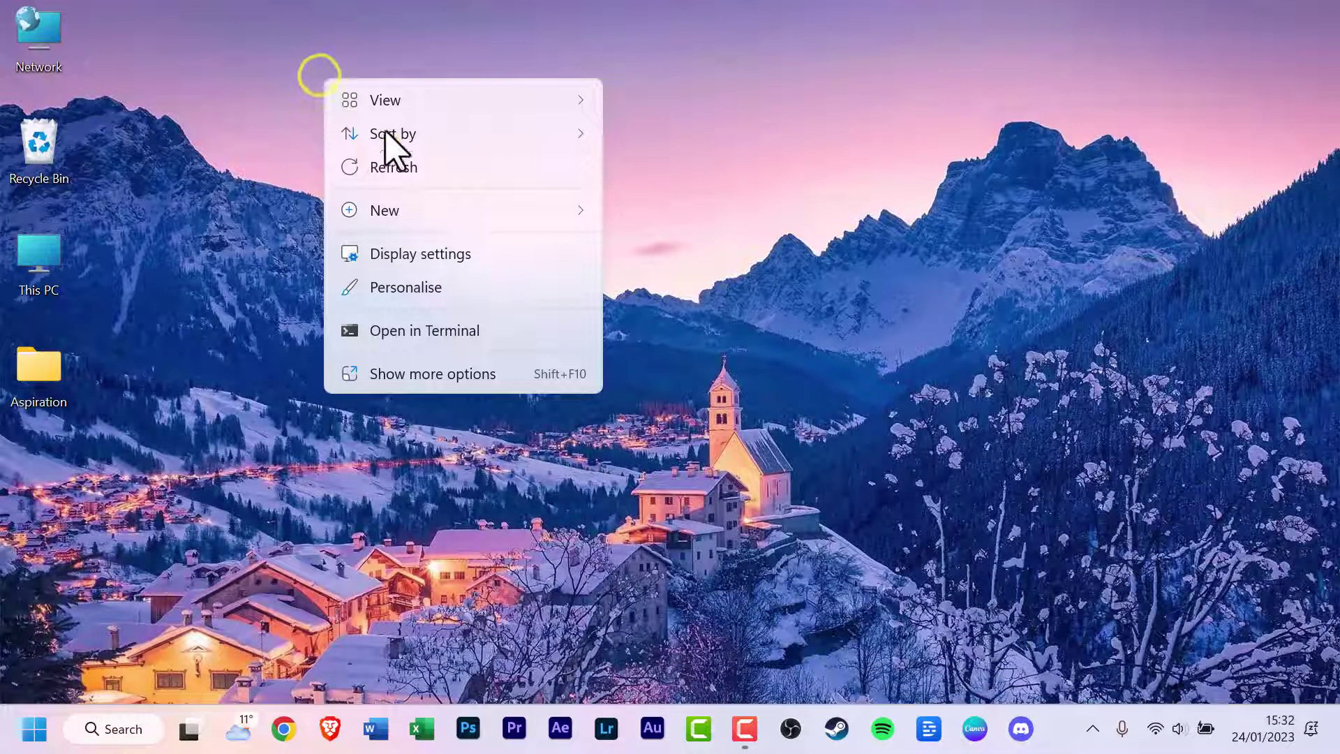
pyautogui.click(425, 166)
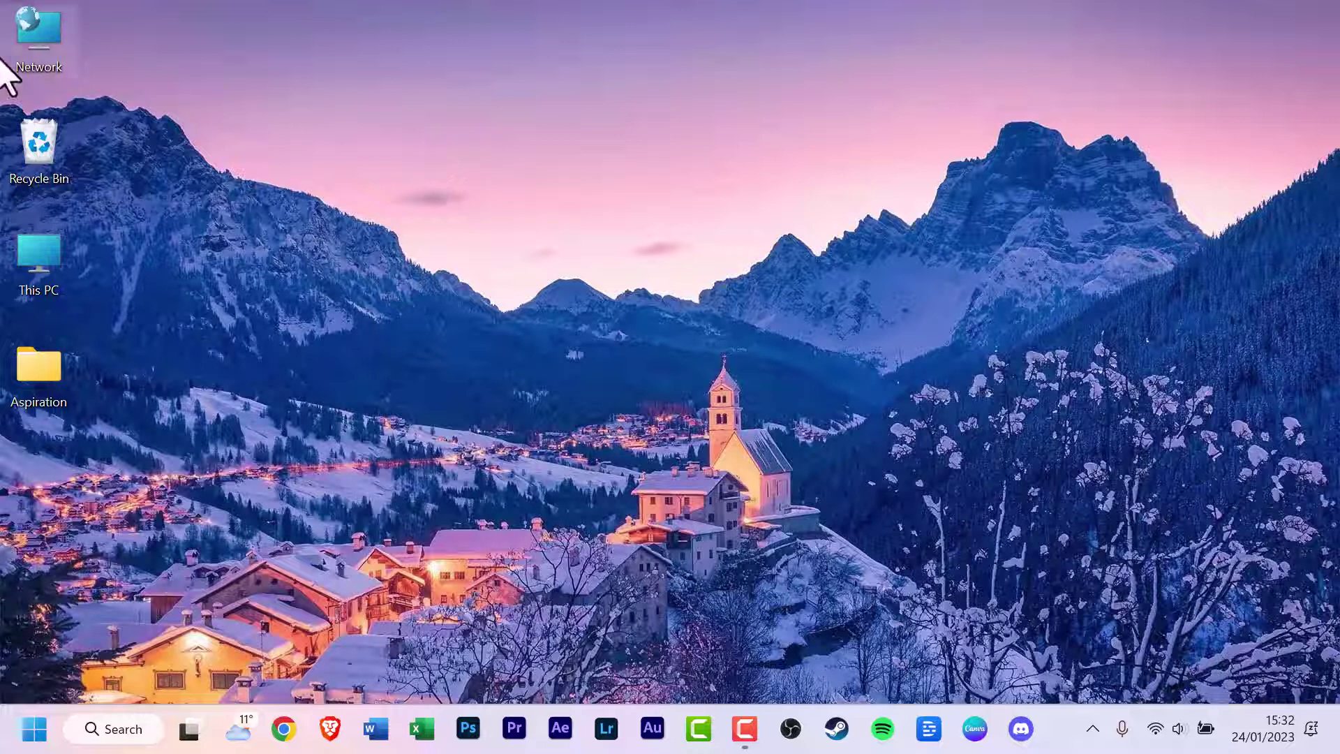
# Step: Open Desktop icon settings from the desktop's Personalise > Themes page
pyautogui.rightClick(510, 144)
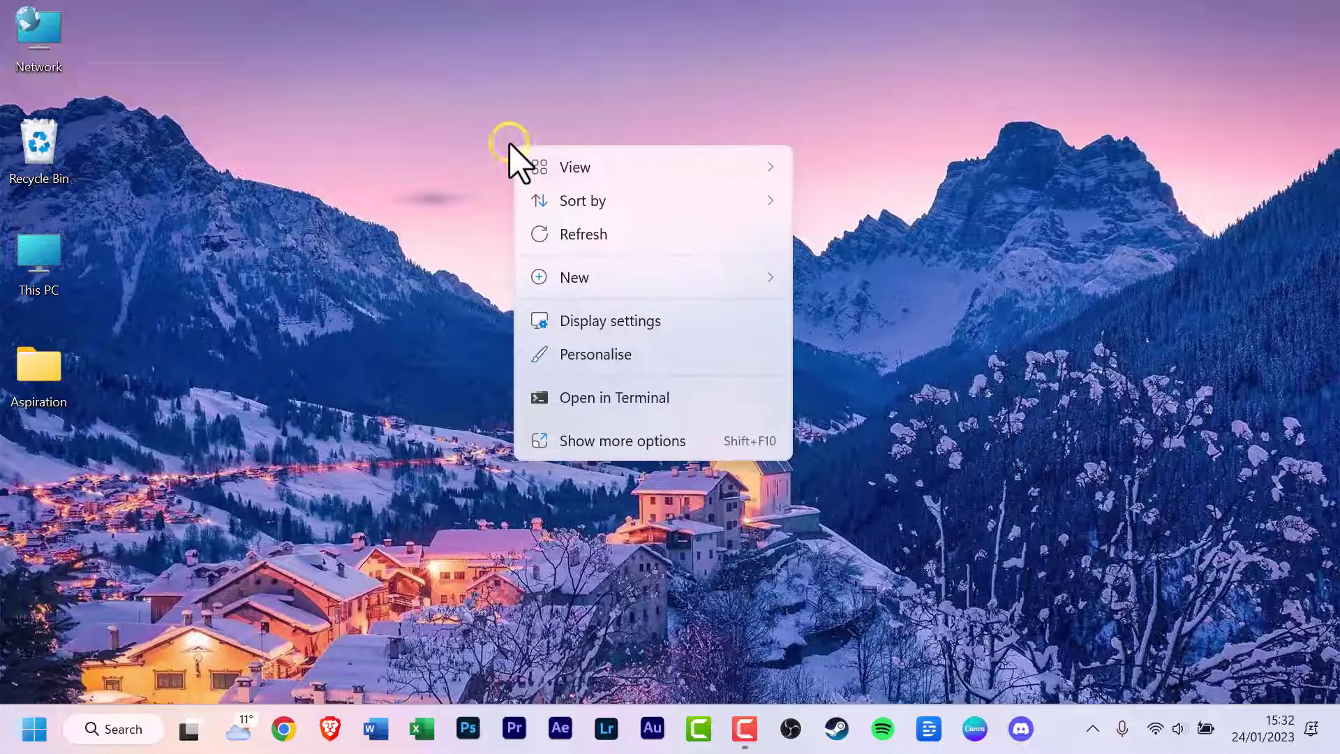
pyautogui.click(633, 358)
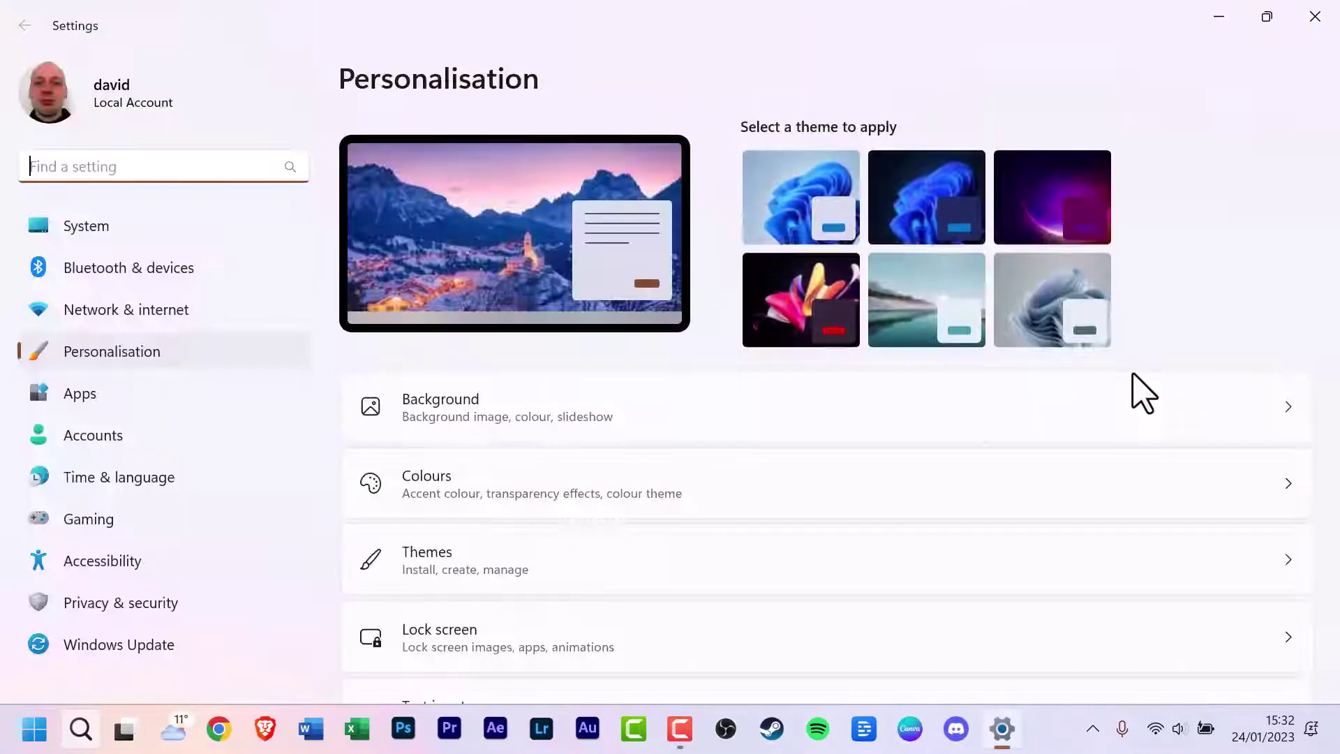
pyautogui.scroll(-3, 700, 338)
pyautogui.click(611, 299)
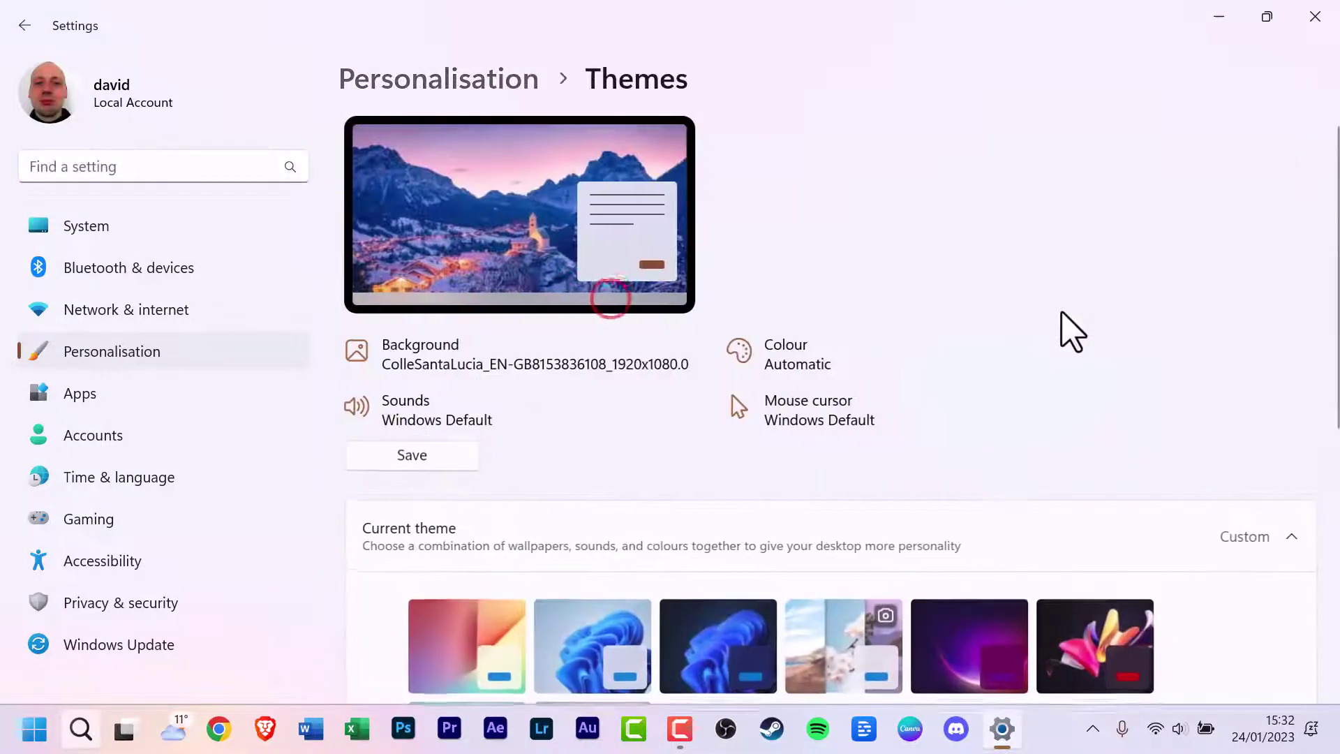
pyautogui.scroll(-5, 1103, 355)
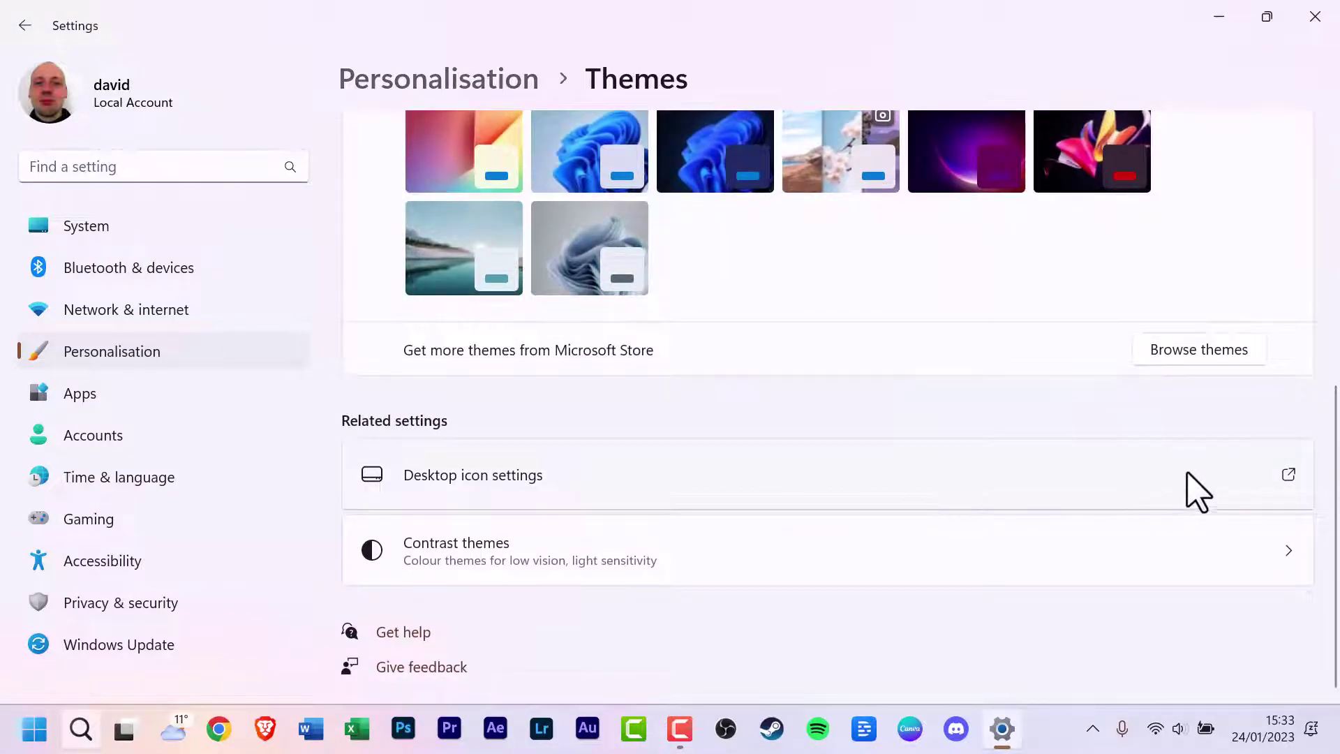
pyautogui.click(1187, 474)
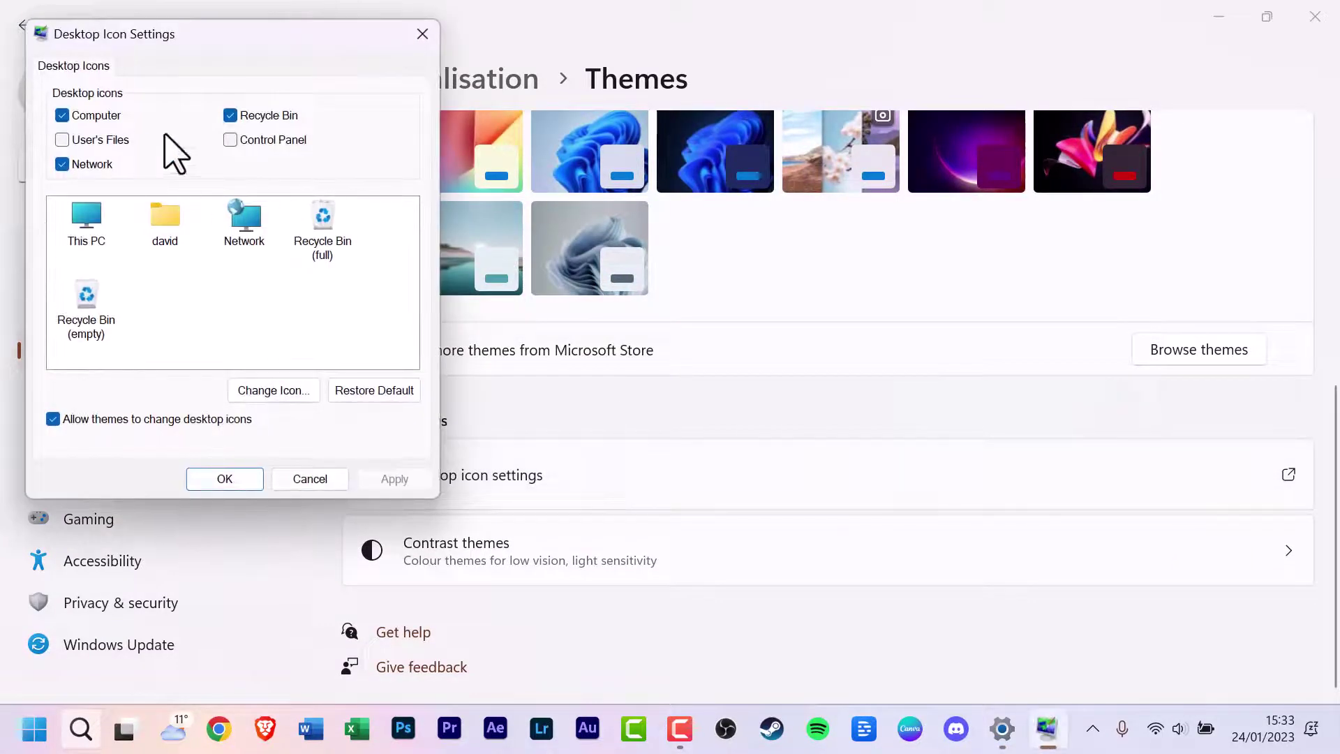
# Step: Untick Network, keeping Computer and Recycle Bin, and apply with OK
pyautogui.click(62, 165)
pyautogui.click(412, 480)
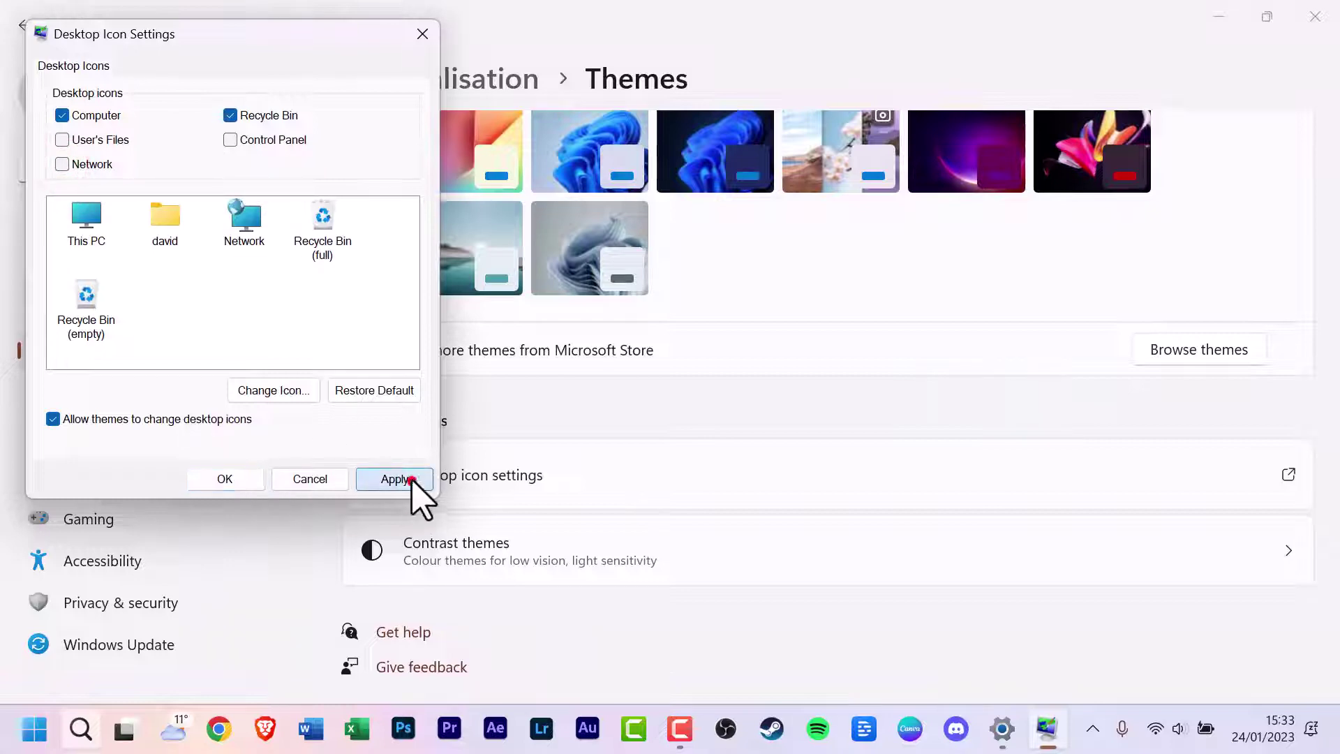
pyautogui.click(241, 480)
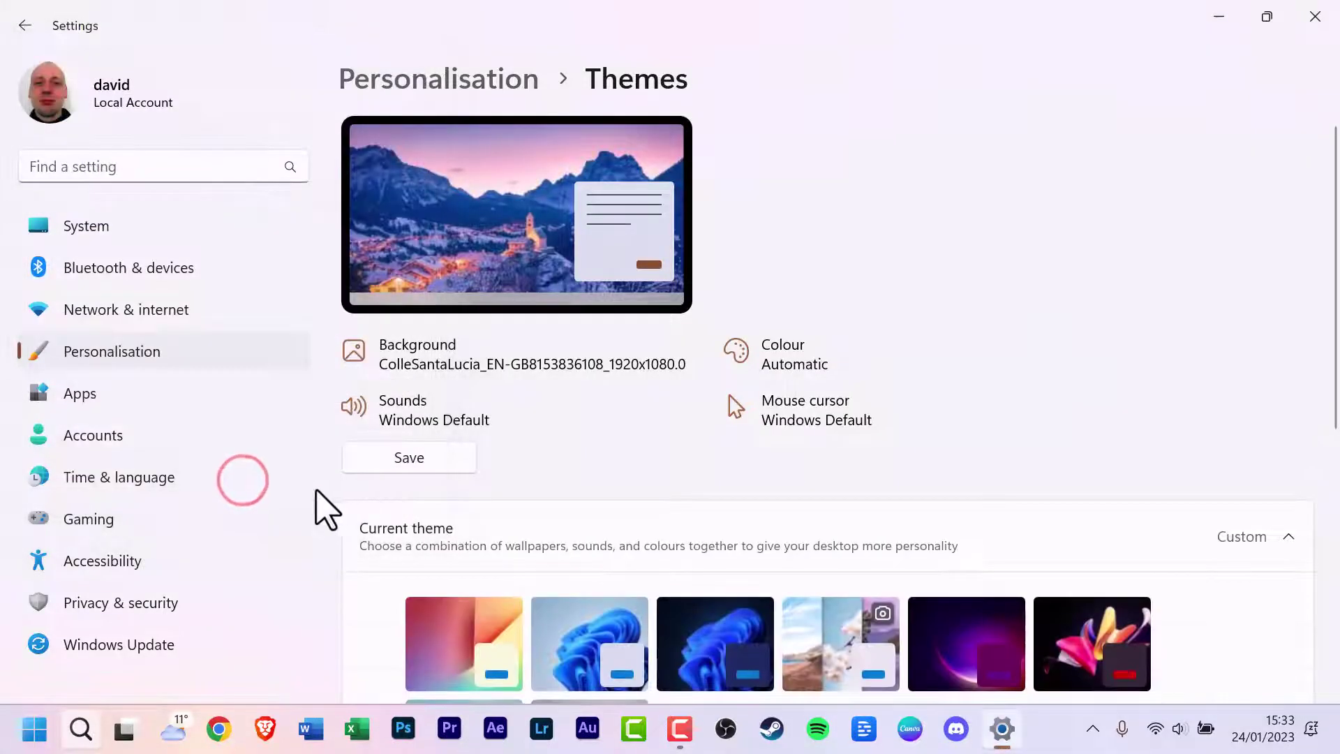
# Step: Close Settings and refresh the desktop so the Network icon disappears
pyautogui.click(1315, 17)
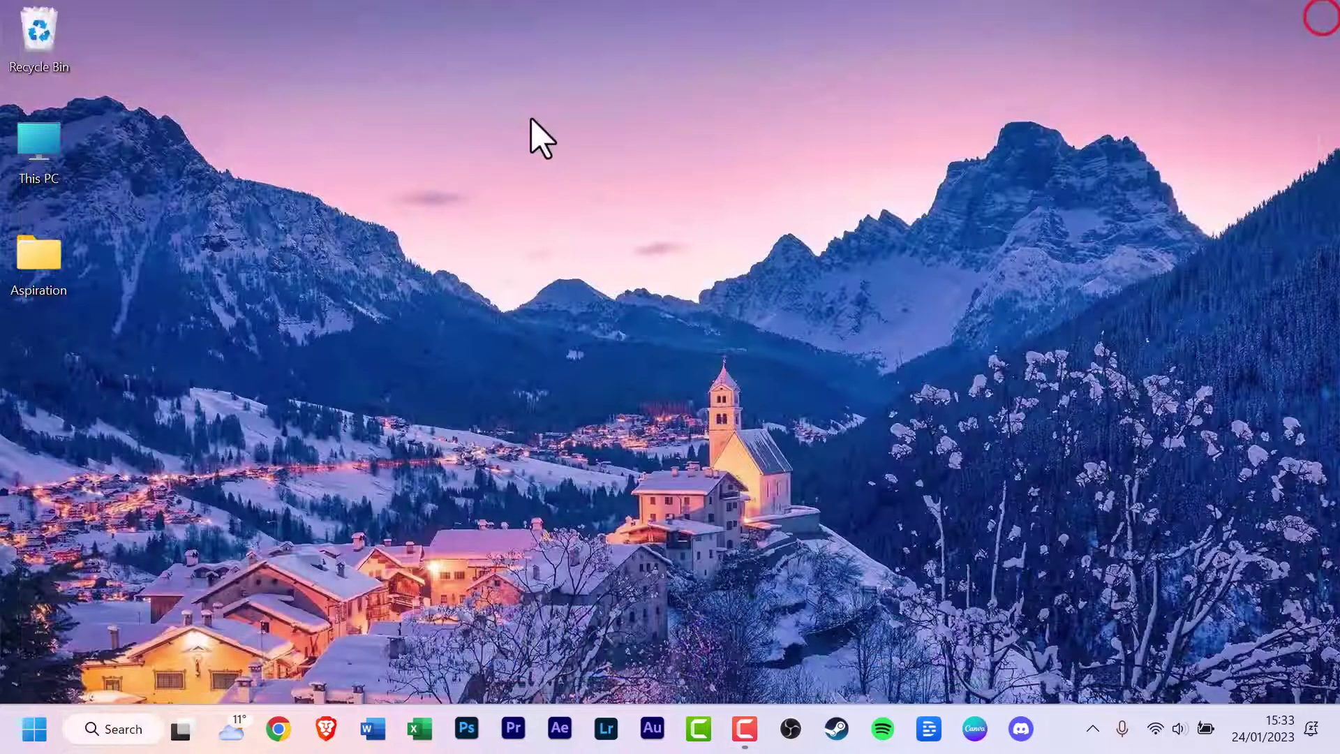
pyautogui.rightClick(517, 80)
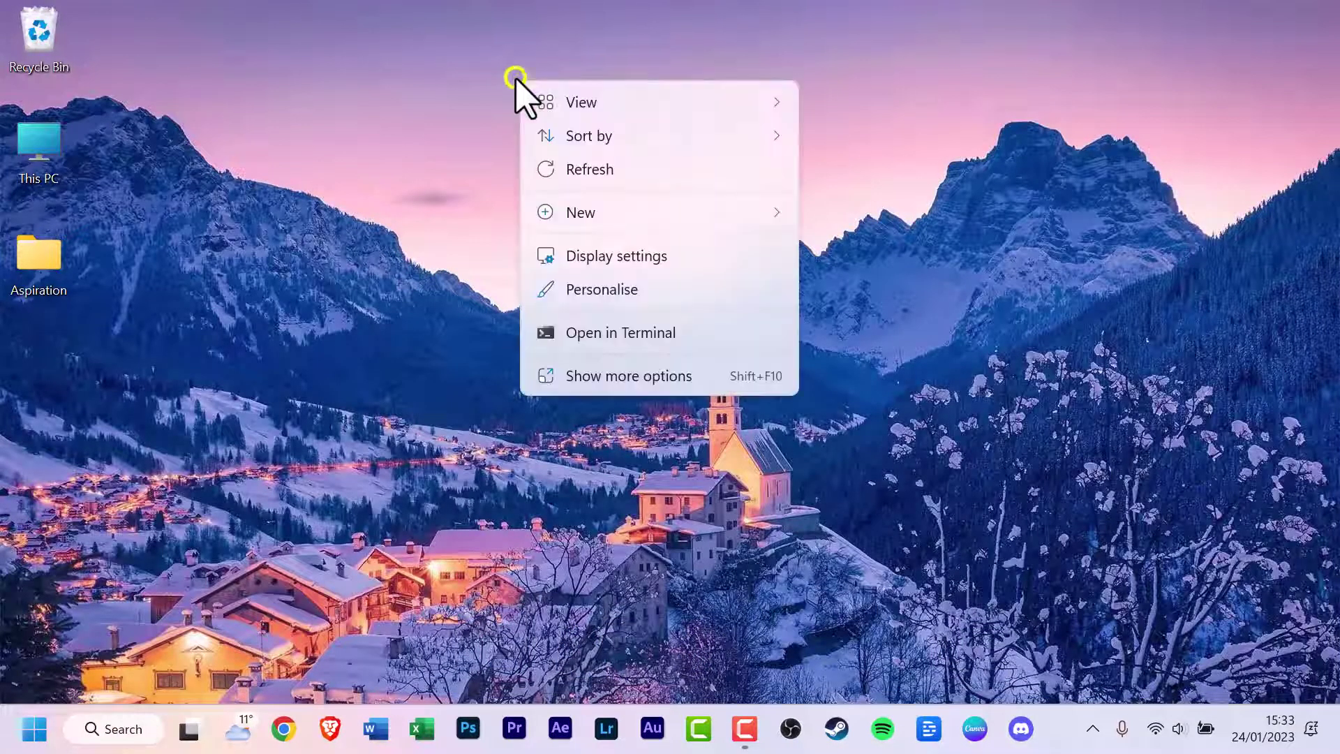
pyautogui.click(639, 172)
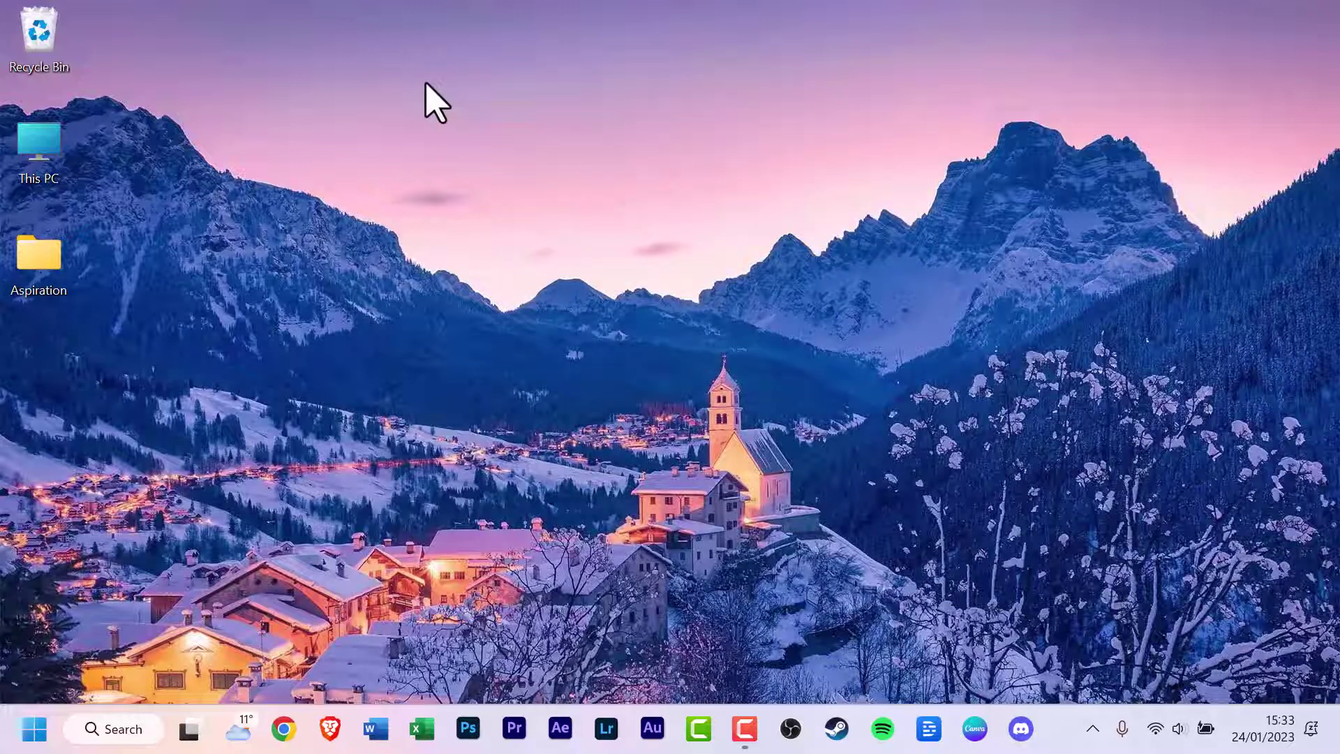
# Step: Sort the desktop icons by Name
pyautogui.rightClick(426, 83)
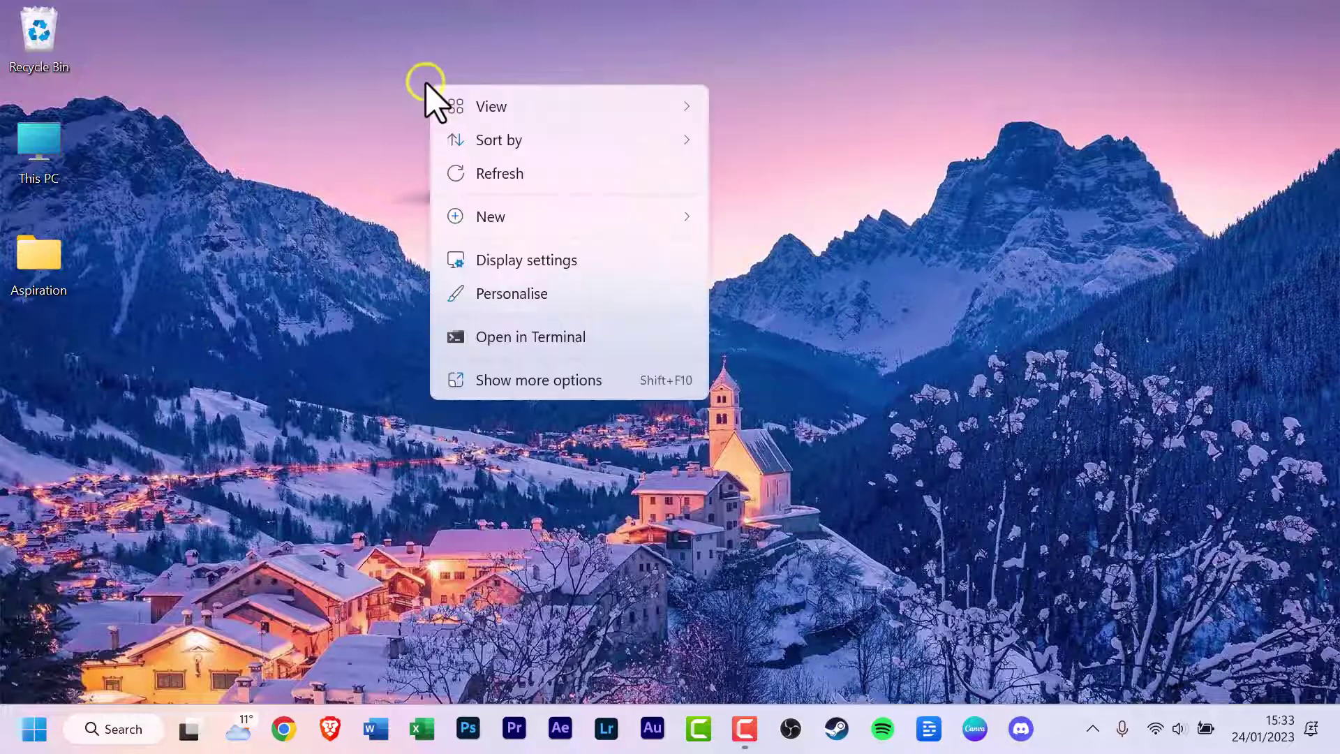
pyautogui.moveTo(509, 148)
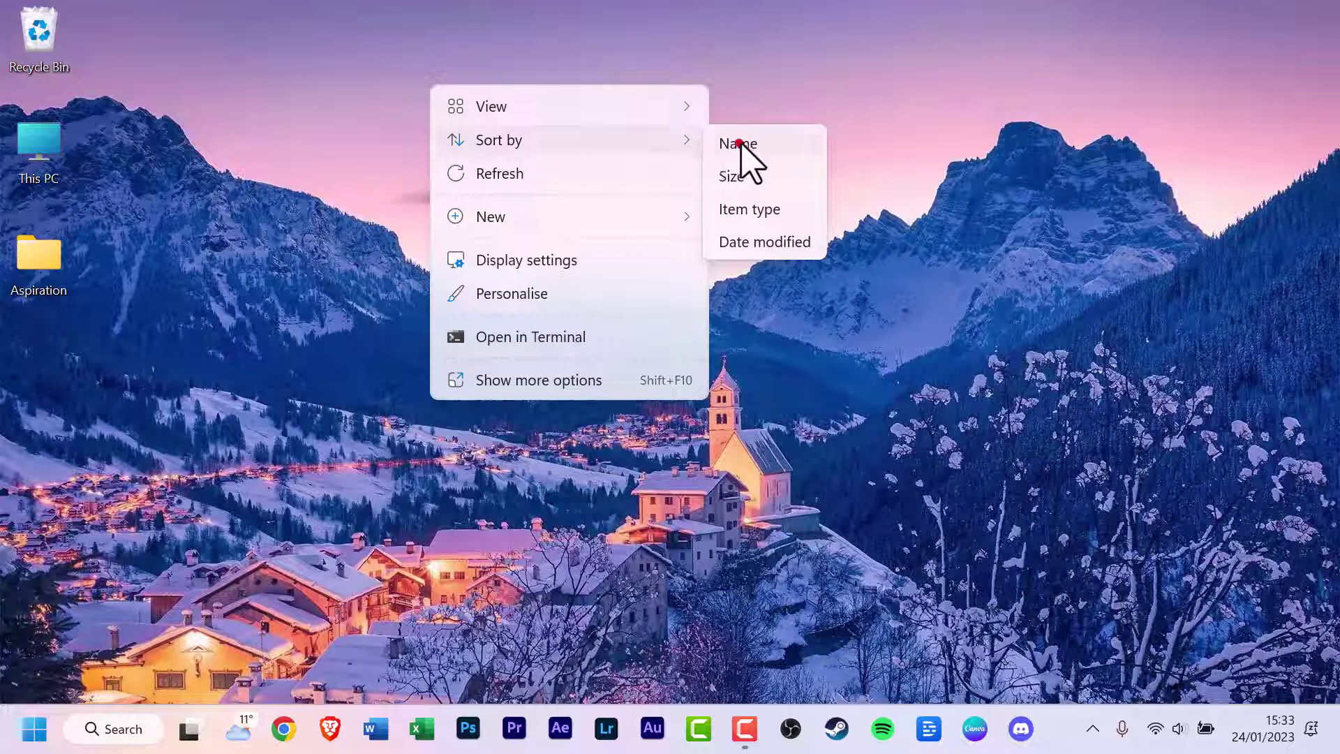
pyautogui.click(737, 144)
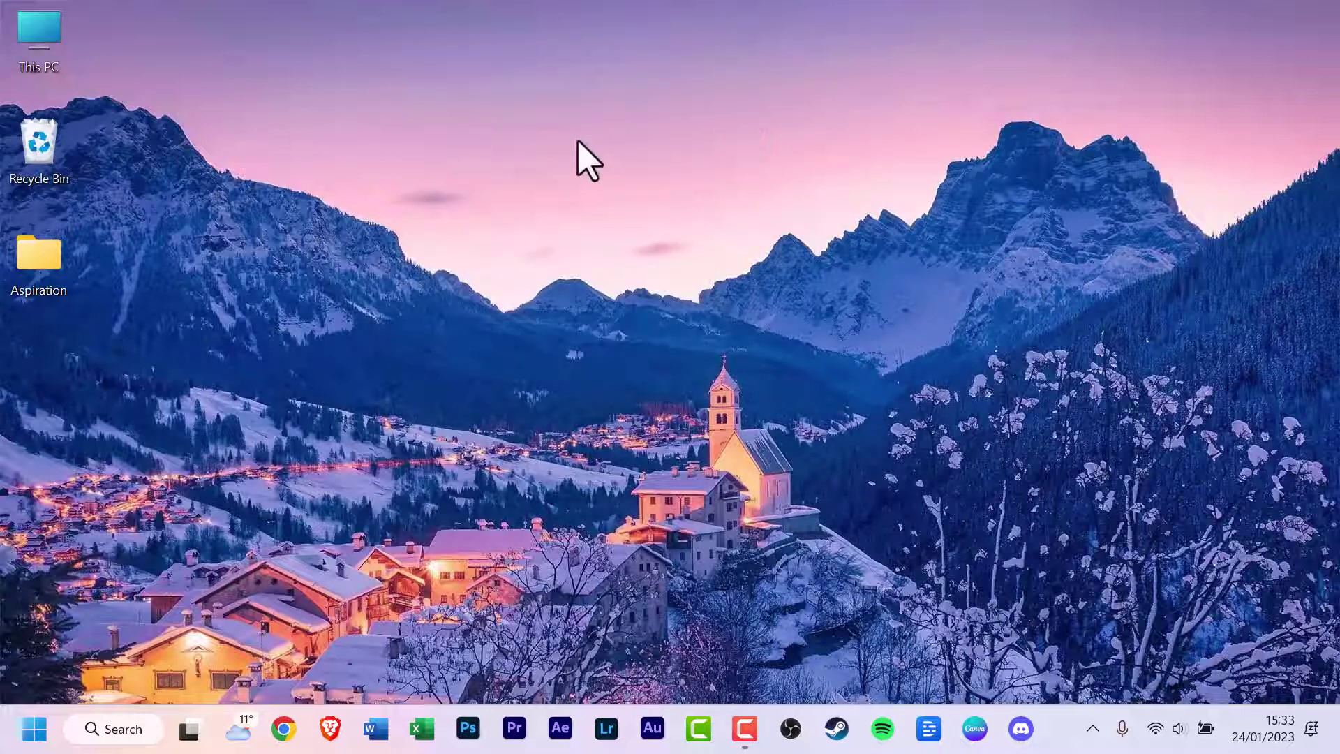